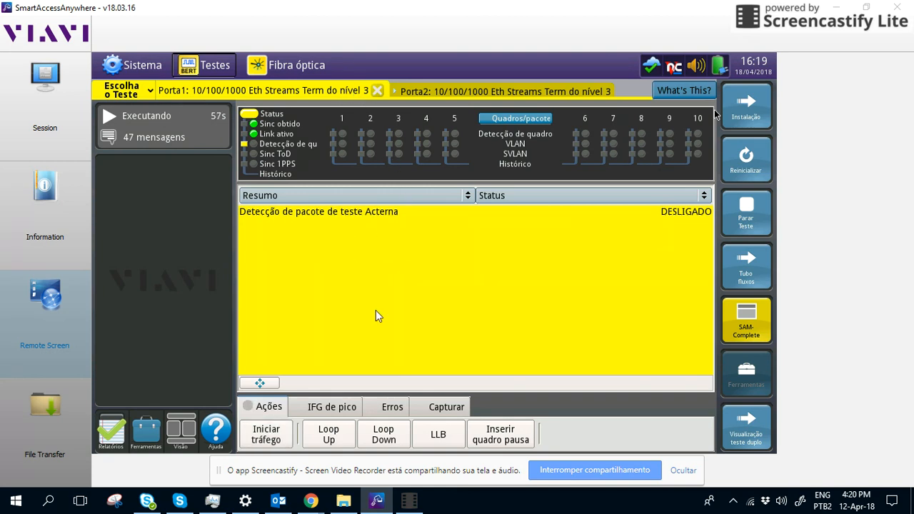
# Start the SAMComplete workflow and choose Atraso de viagem as the latency measurement type on the symmetry page.
pyautogui.click(737, 331)
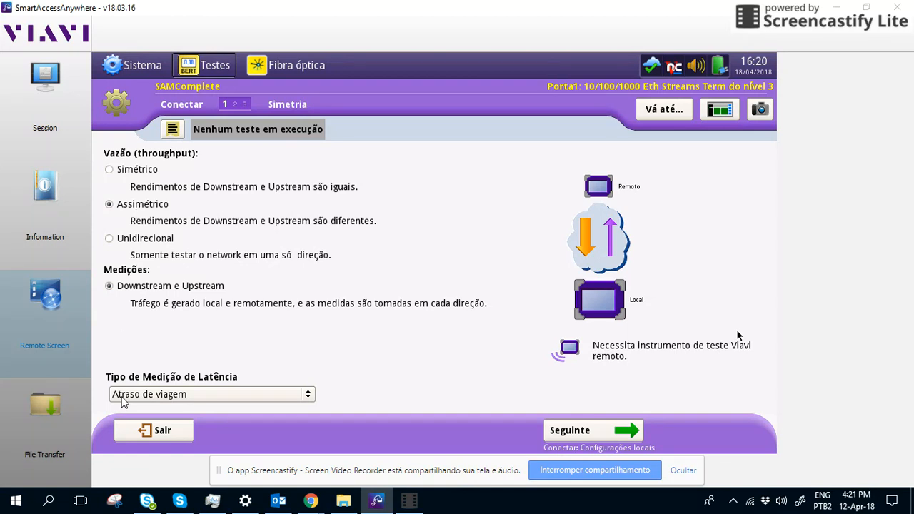
pyautogui.click(196, 396)
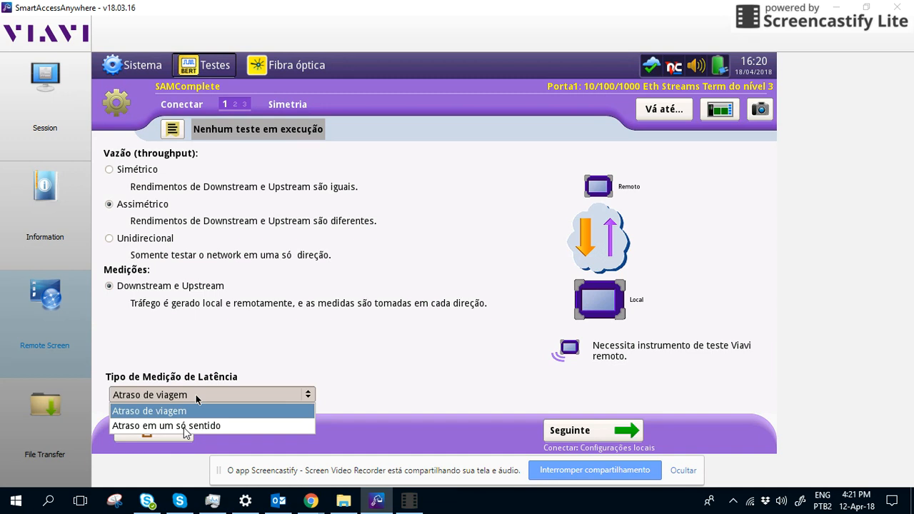
pyautogui.click(137, 416)
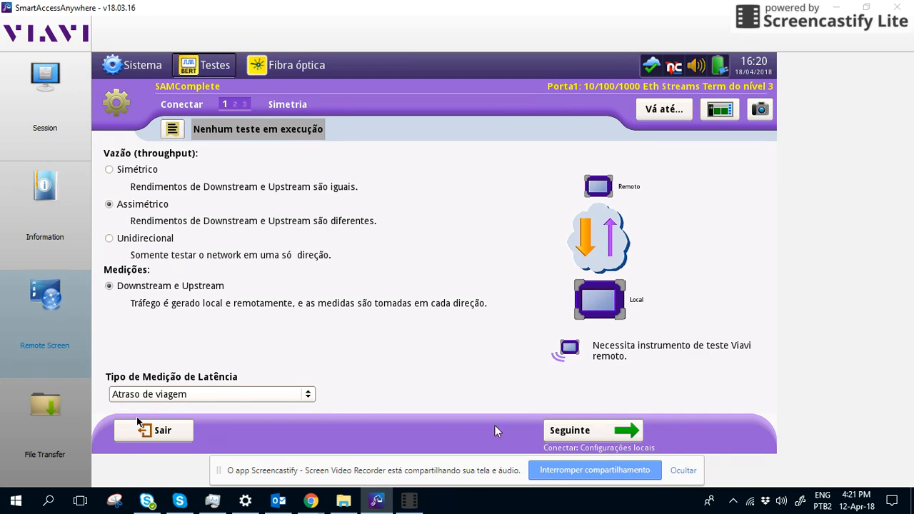
# Advance through the local settings to the channel page, ping the destination IP, and continue to the services page.
pyautogui.click(569, 433)
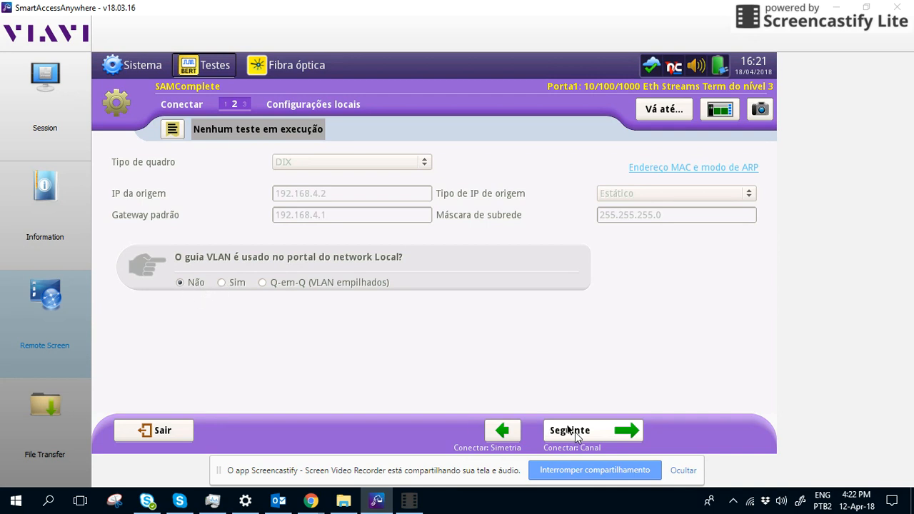
pyautogui.click(577, 438)
pyautogui.click(284, 289)
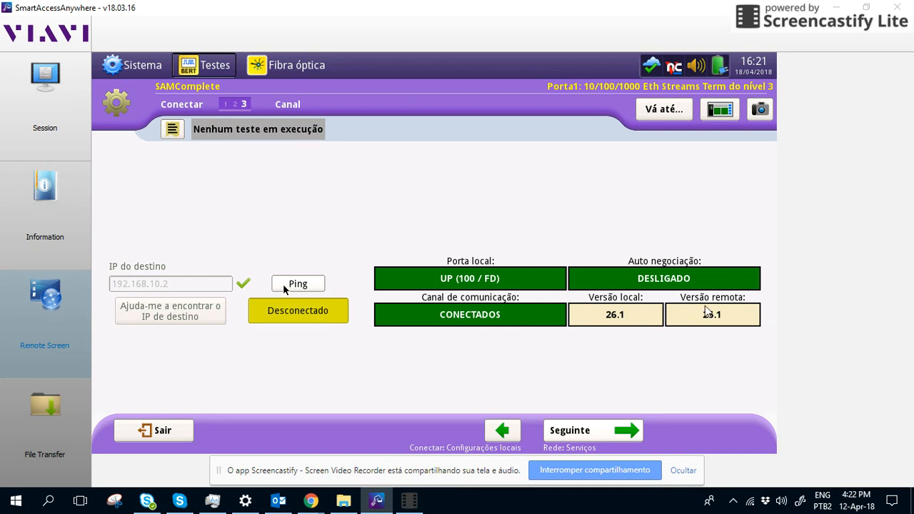
pyautogui.click(575, 431)
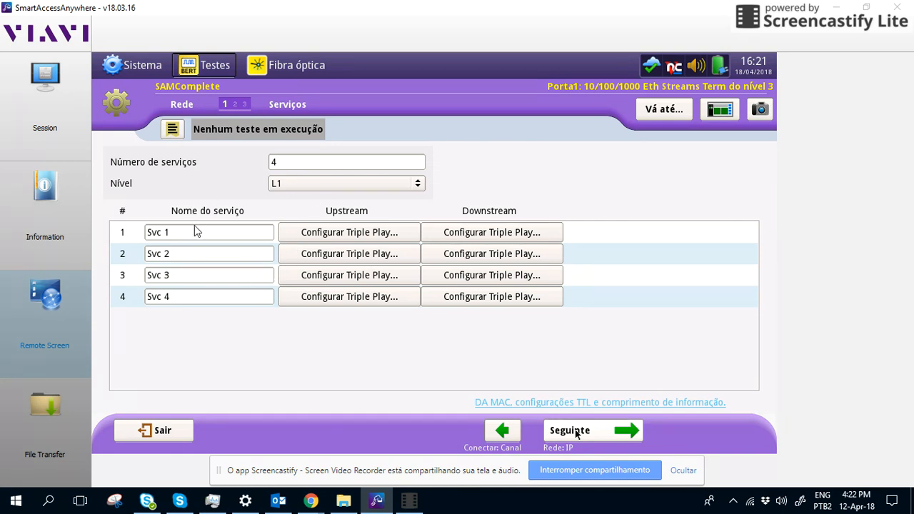
# Name the four services AF41, AF21, AF31 and EF, in that order.
pyautogui.click(172, 233)
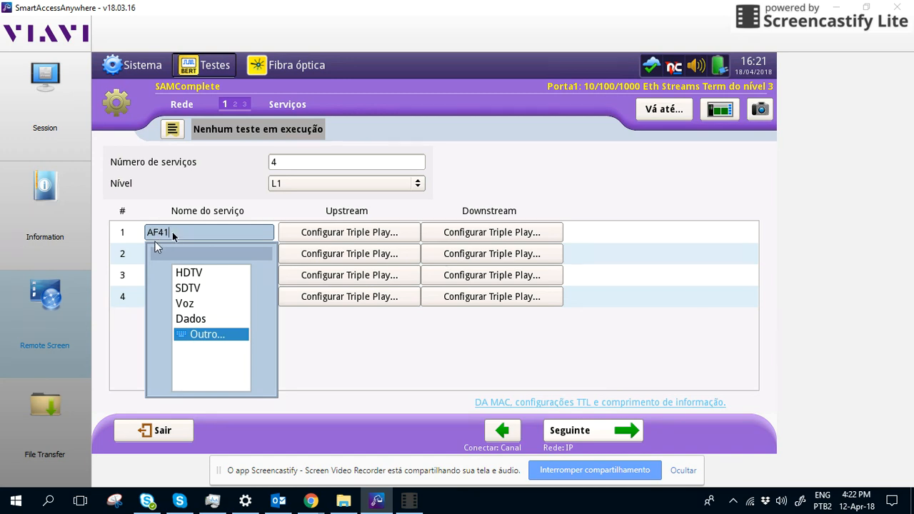
pyautogui.click(157, 246)
pyautogui.click(161, 257)
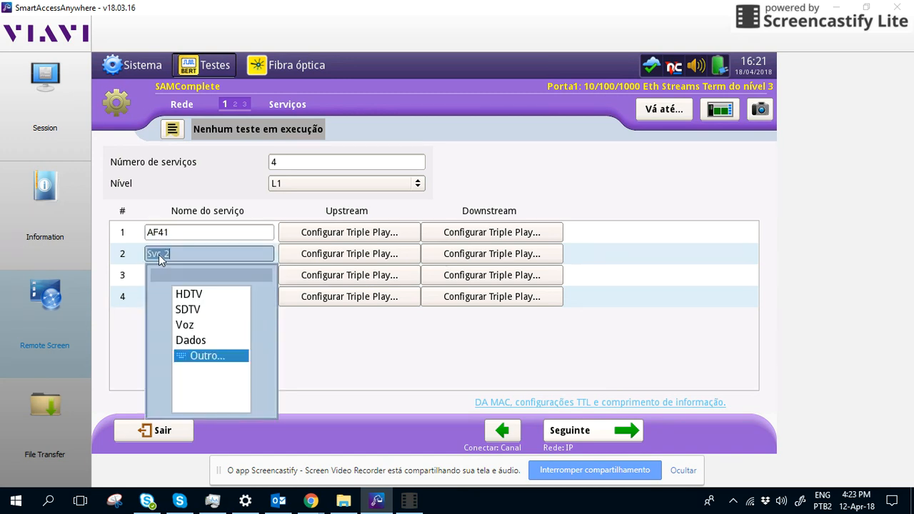
pyautogui.write('AF21')
pyautogui.press('Return')
pyautogui.click(163, 276)
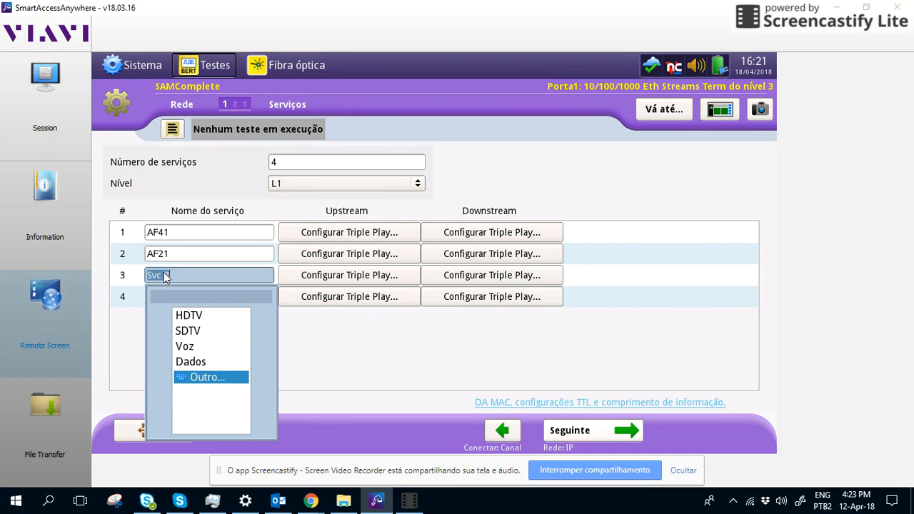
pyautogui.write('AF3')
pyautogui.press('Return')
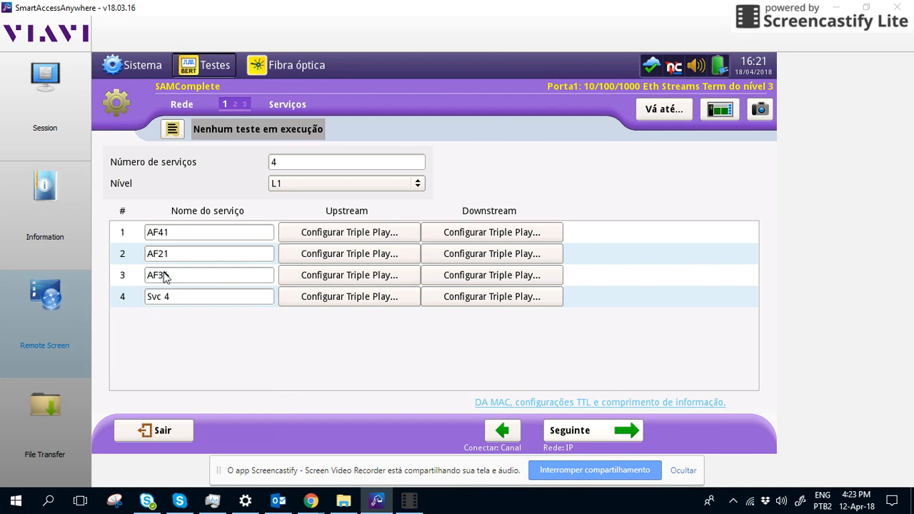
pyautogui.click(188, 300)
pyautogui.write('EF')
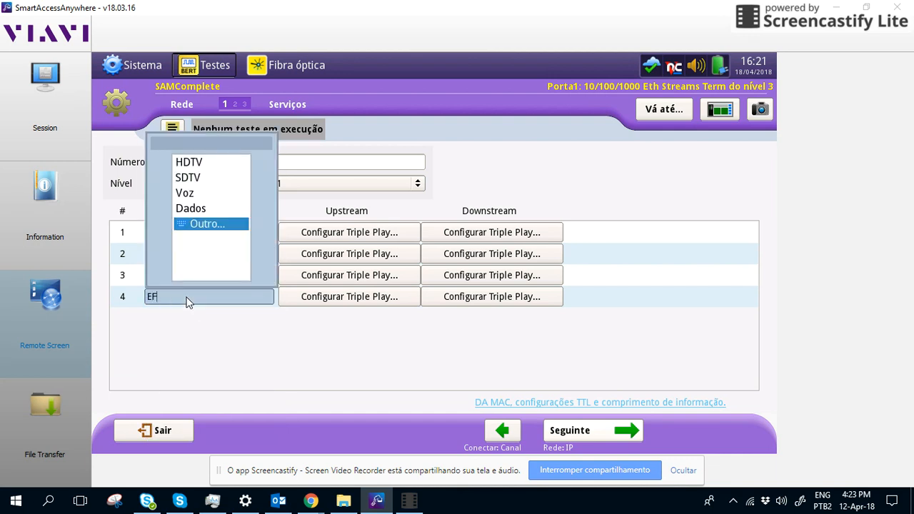
pyautogui.press('Return')
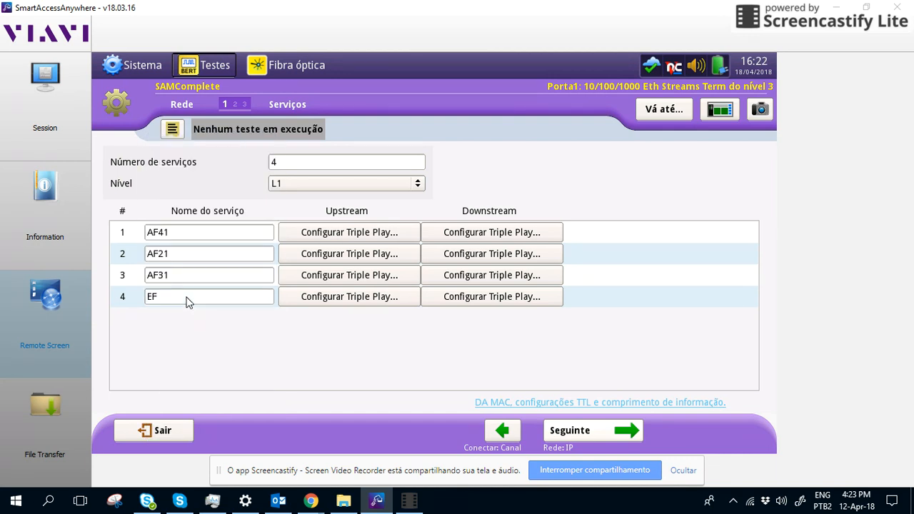
# In the advanced network settings, set the packet length of all services to 1500 for both the remote and local units.
pyautogui.click(568, 402)
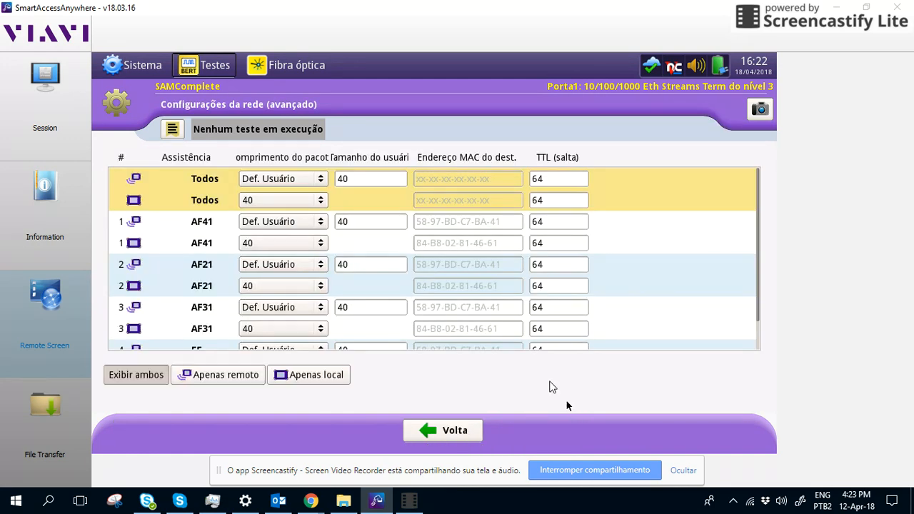
pyautogui.click(306, 179)
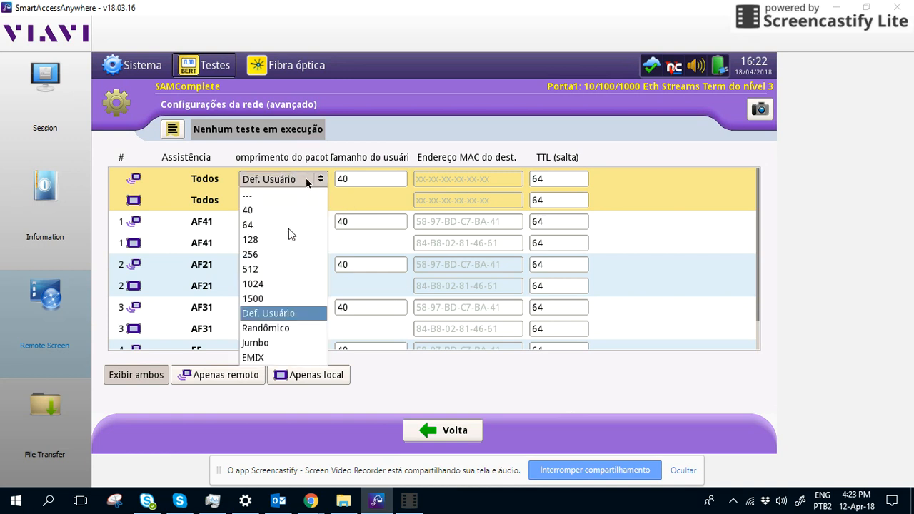
pyautogui.click(271, 299)
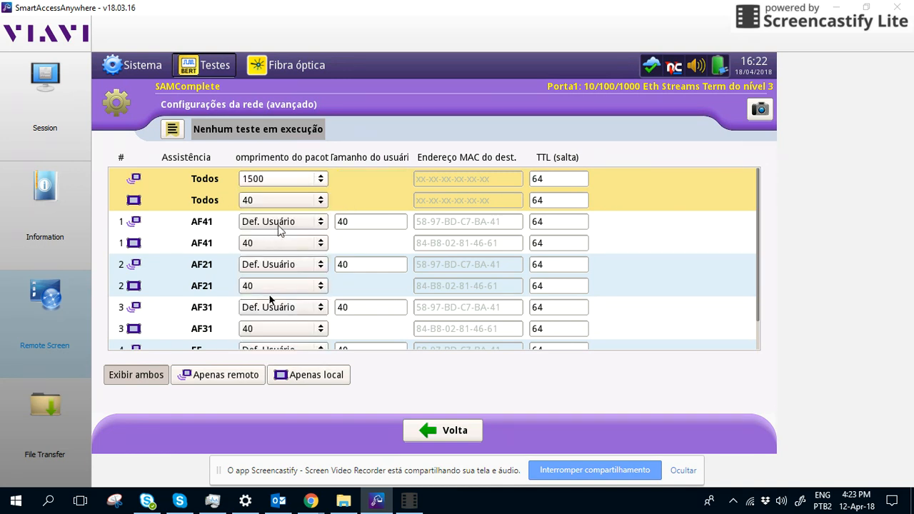
pyautogui.click(285, 202)
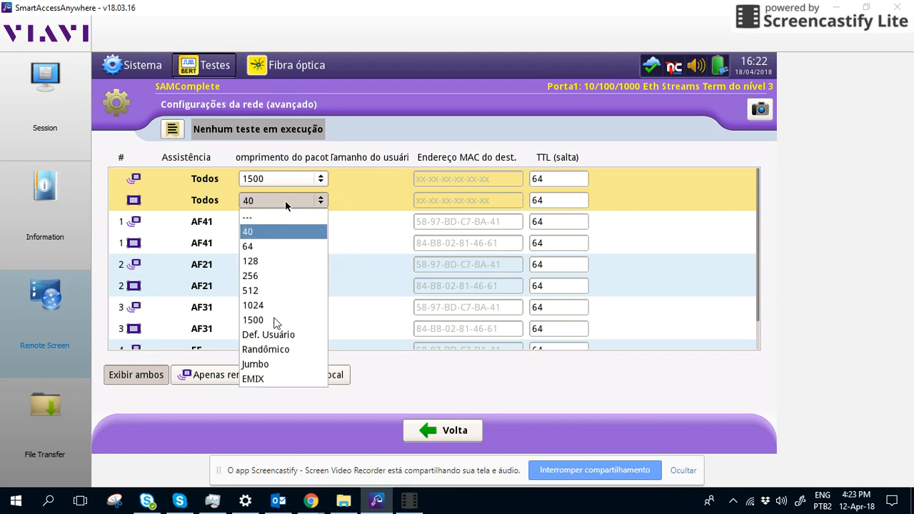
pyautogui.click(275, 320)
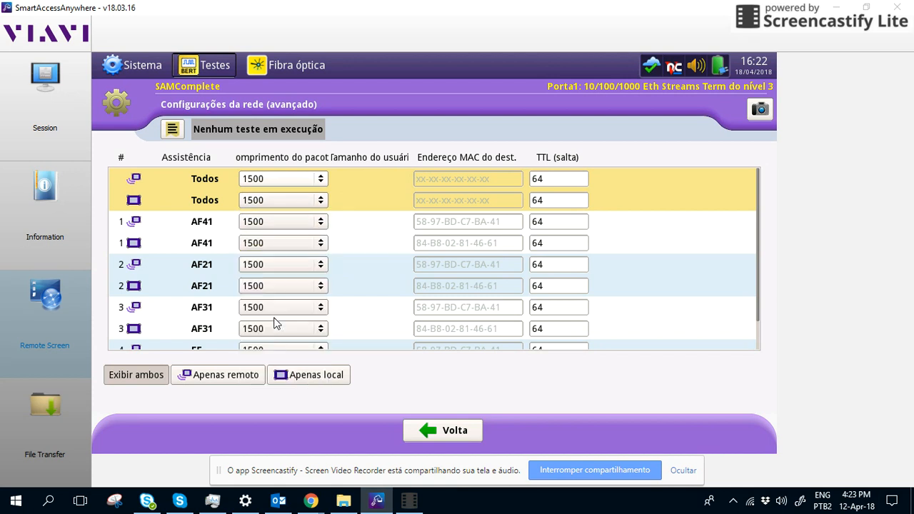
# Set the AF41 packet length to Def. Usuário with size 146 for the remote and local units, and return to the services page.
pyautogui.click(282, 222)
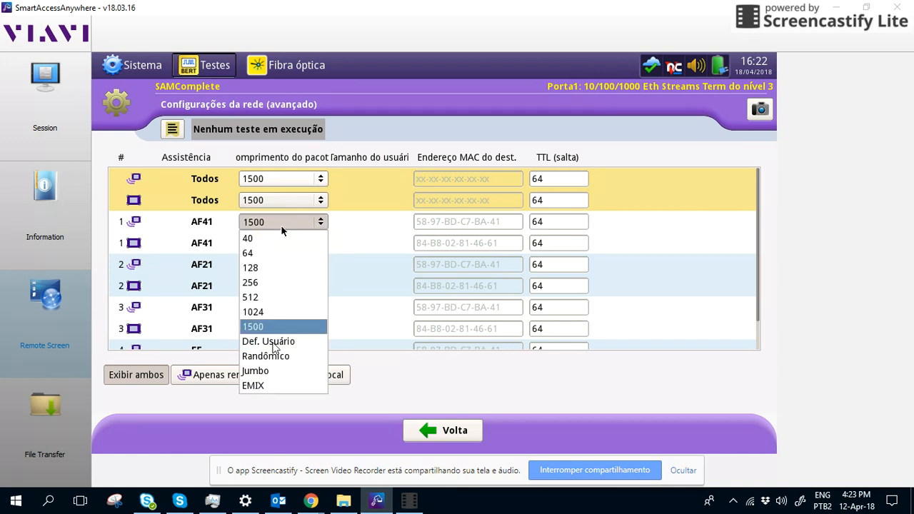
pyautogui.click(268, 342)
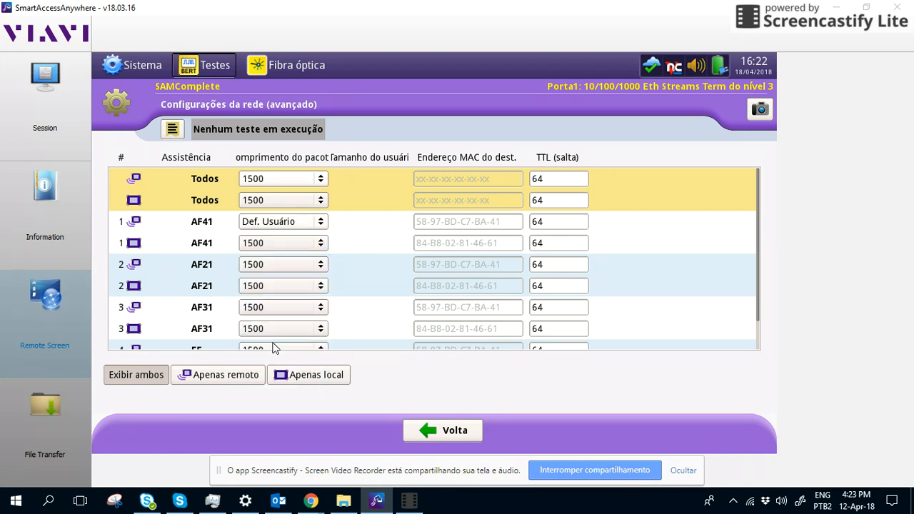
pyautogui.click(297, 245)
pyautogui.click(288, 362)
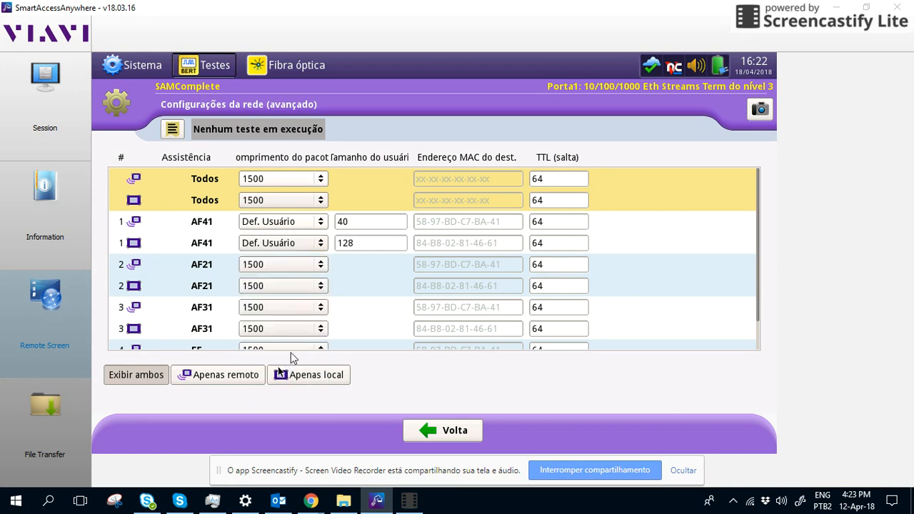
pyautogui.click(348, 225)
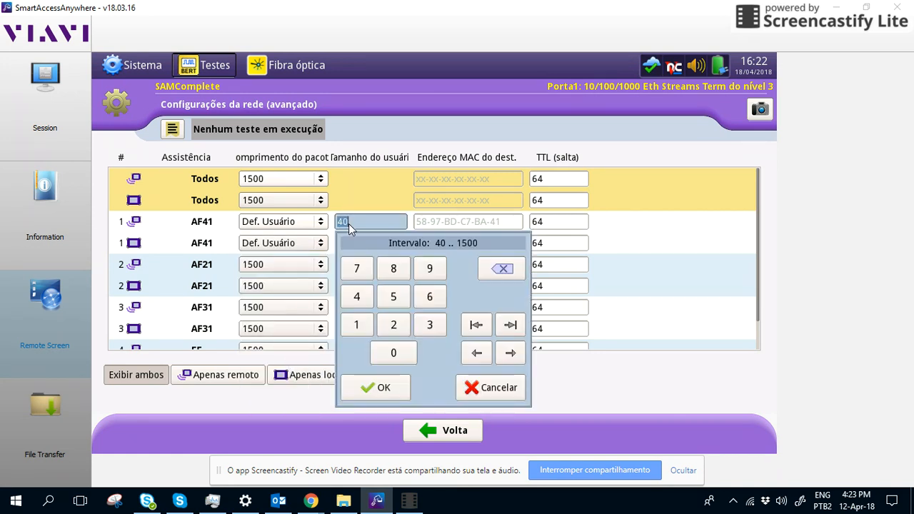
pyautogui.write('146')
pyautogui.click(405, 395)
pyautogui.click(347, 245)
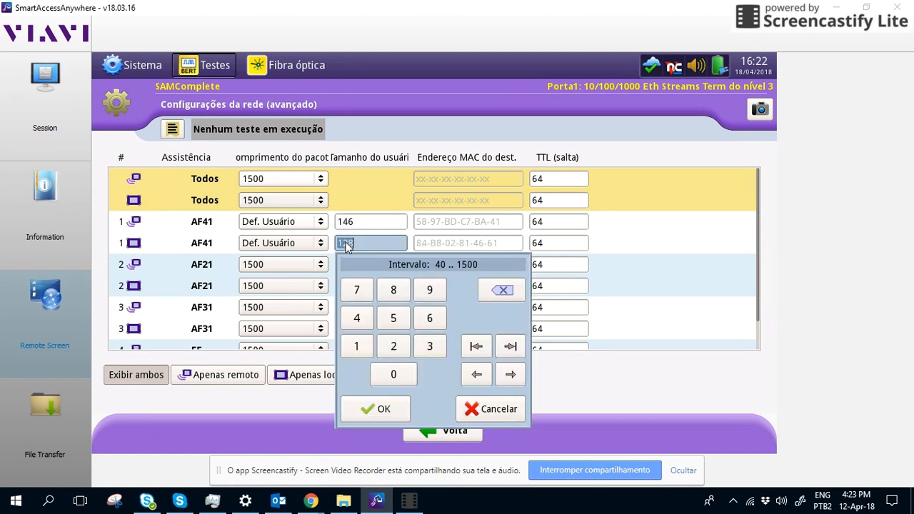
pyautogui.write('146')
pyautogui.click(359, 407)
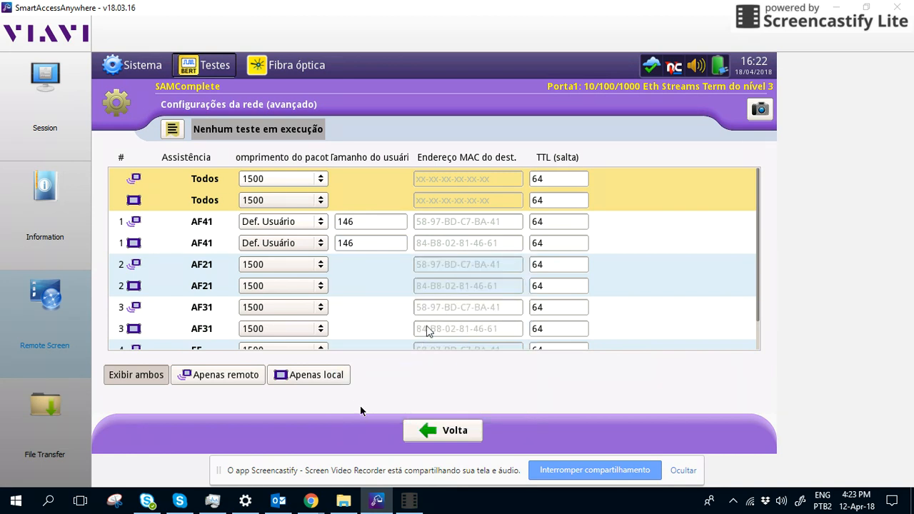
pyautogui.scroll(-1, 681, 251)
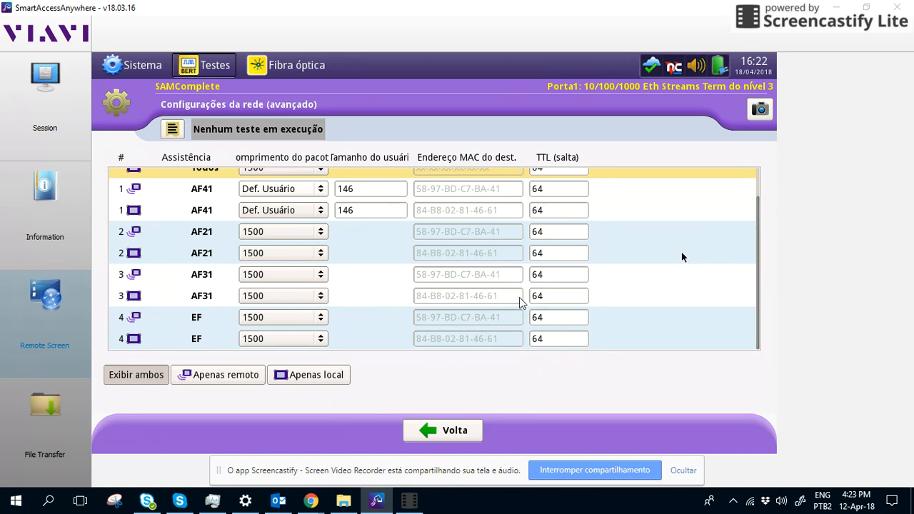
pyautogui.click(450, 431)
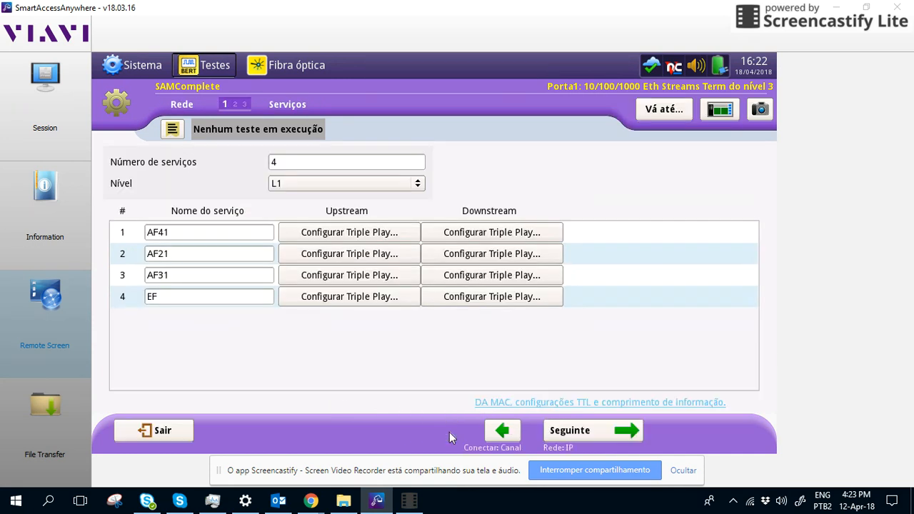
# Continue past the IP settings to the TOS page and set the local AF21 service's TOS type to DSCP.
pyautogui.click(567, 431)
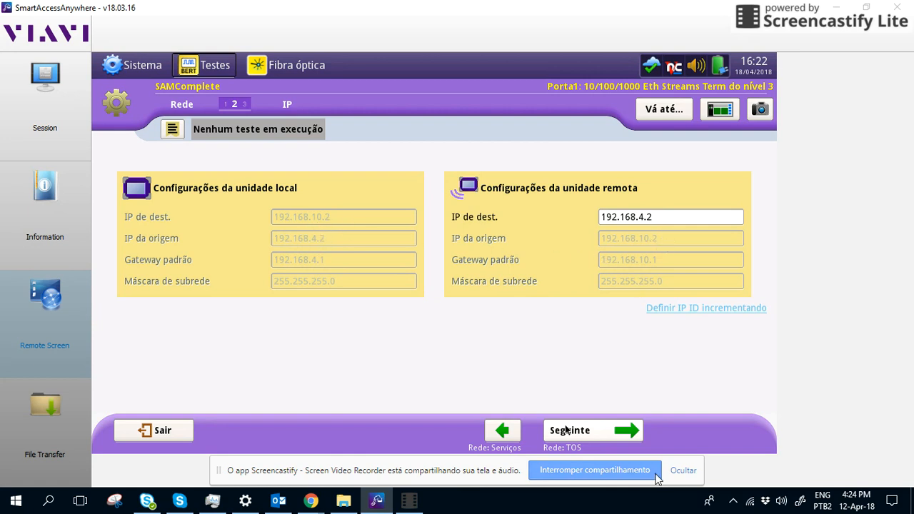
pyautogui.click(588, 433)
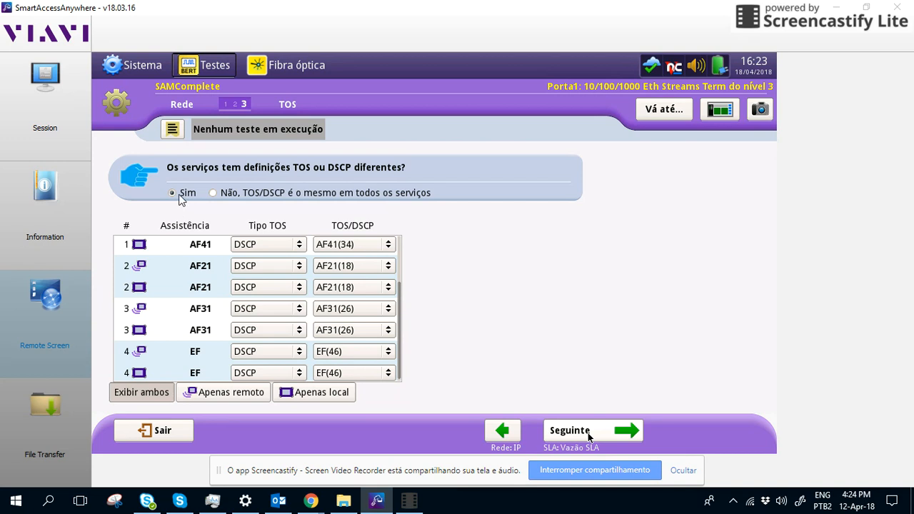
pyautogui.scroll(2, 306, 322)
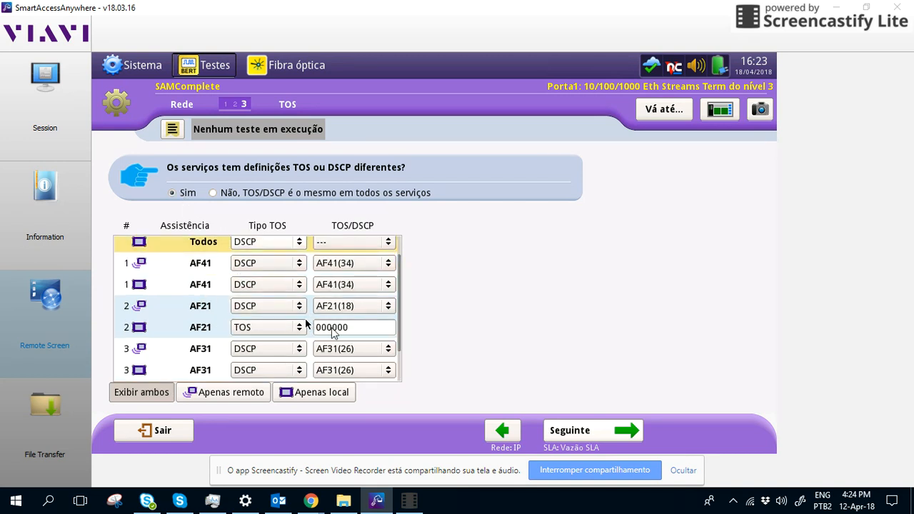
pyautogui.click(272, 334)
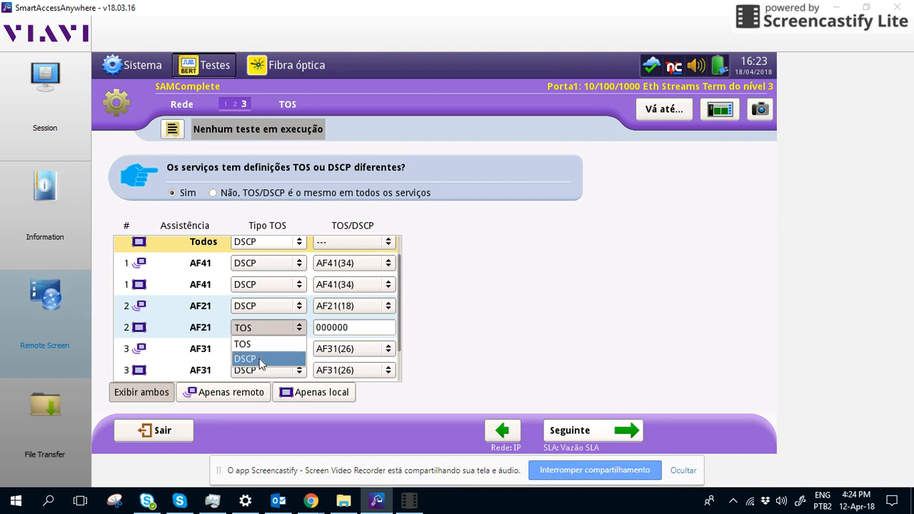
pyautogui.click(259, 357)
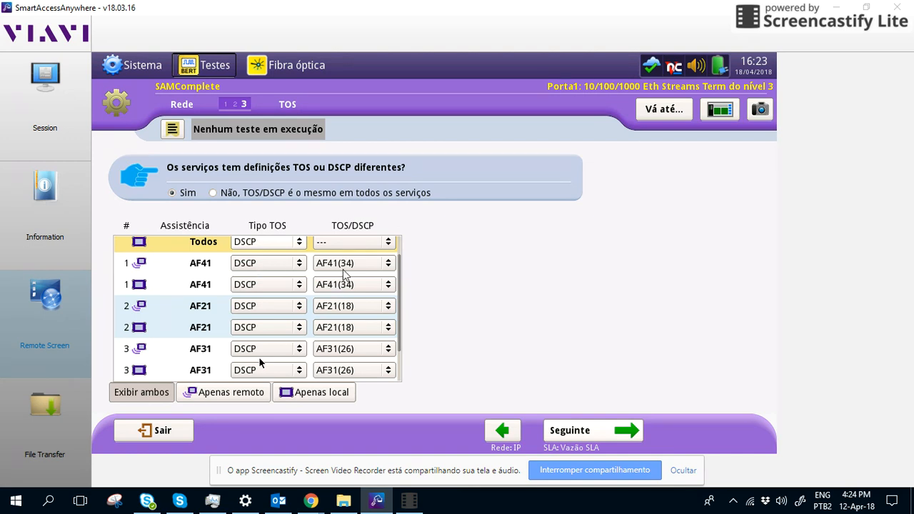
# Review the SLA throughput of all services and proceed to the SLA performance page, leaving the burst test set to Não.
pyautogui.click(597, 433)
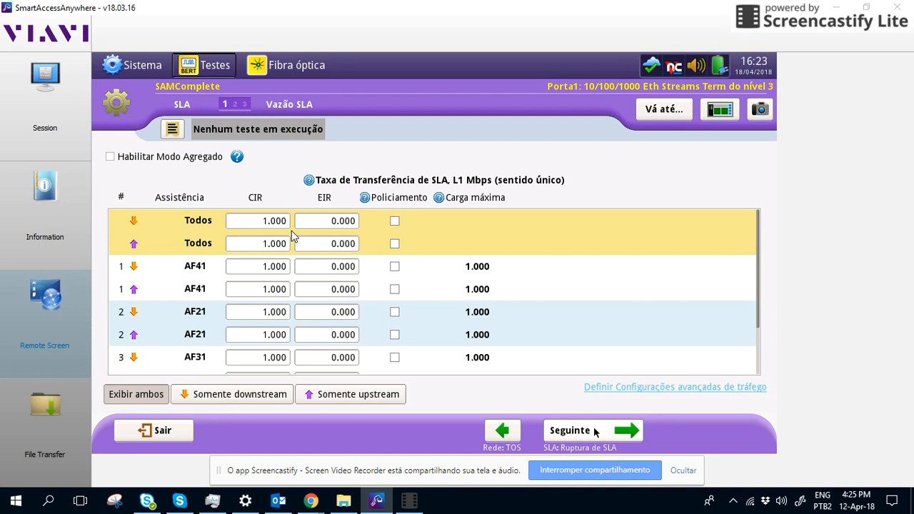
pyautogui.scroll(-2, 278, 300)
pyautogui.scroll(2, 279, 305)
pyautogui.click(580, 434)
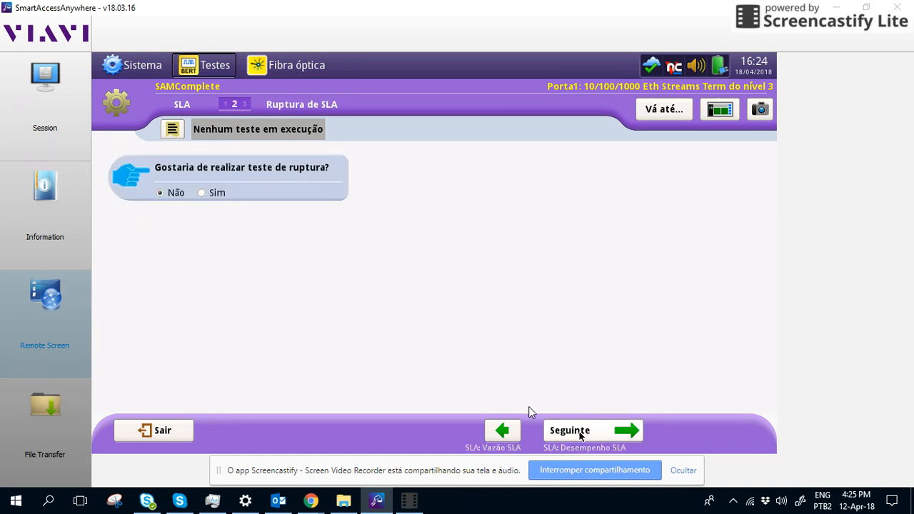
pyautogui.click(567, 431)
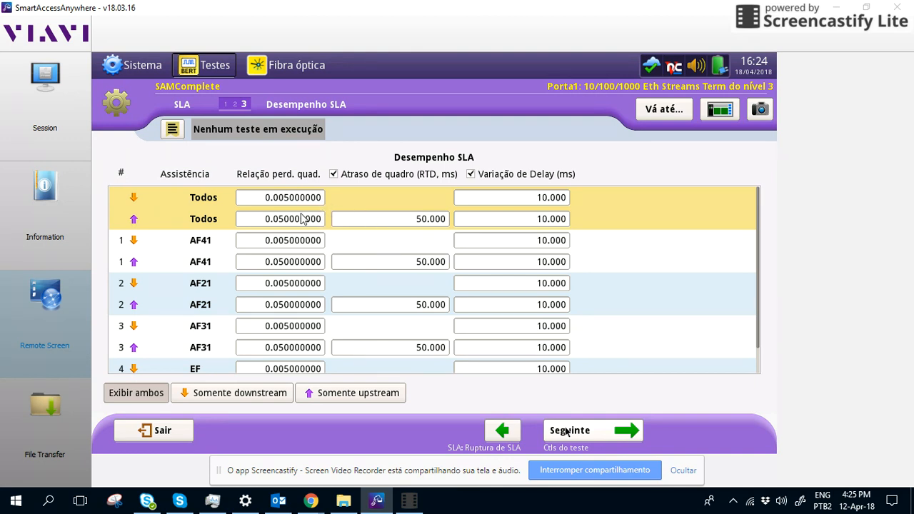
# Set the downstream frame loss ratio threshold of all services to 0.05 and continue to the test controls.
pyautogui.click(275, 220)
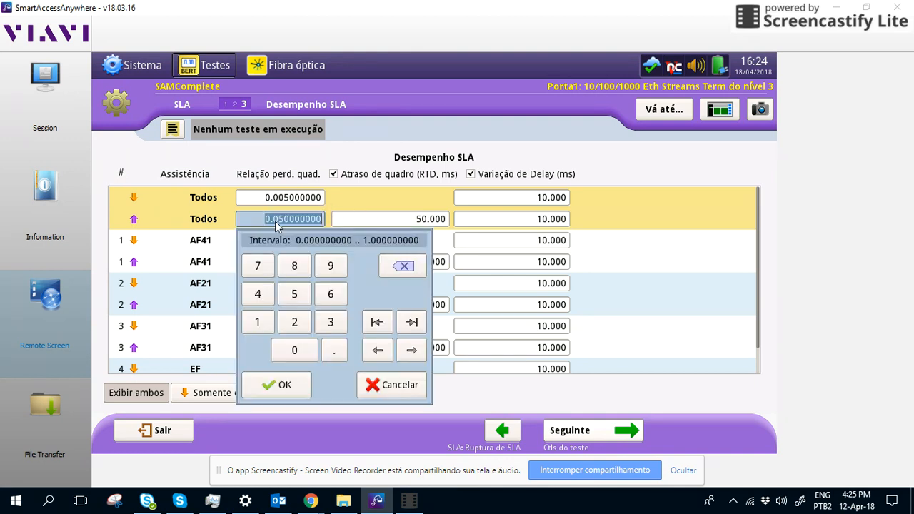
pyautogui.click(285, 203)
pyautogui.click(285, 202)
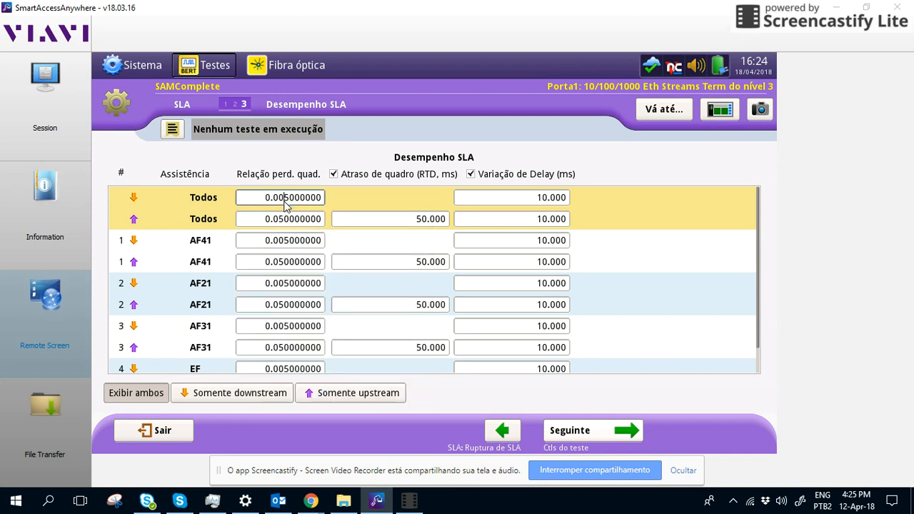
pyautogui.write('0.05')
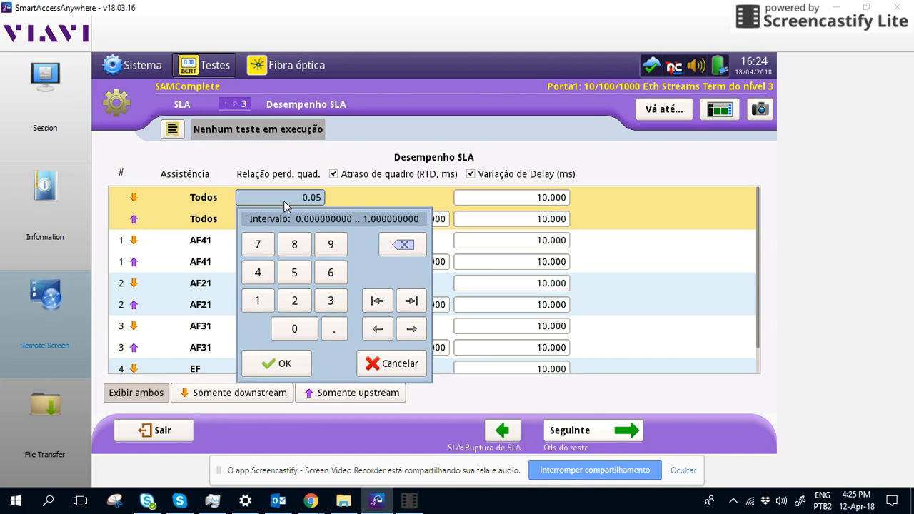
pyautogui.click(286, 363)
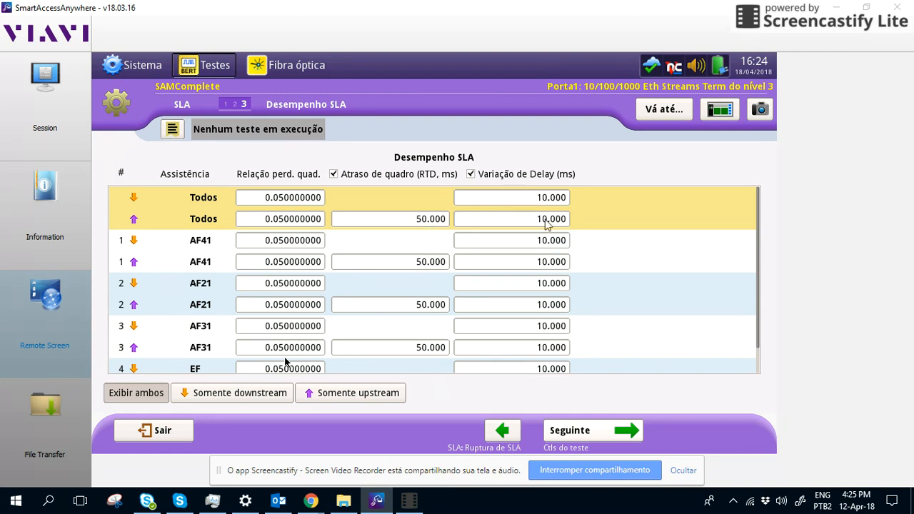
pyautogui.click(599, 432)
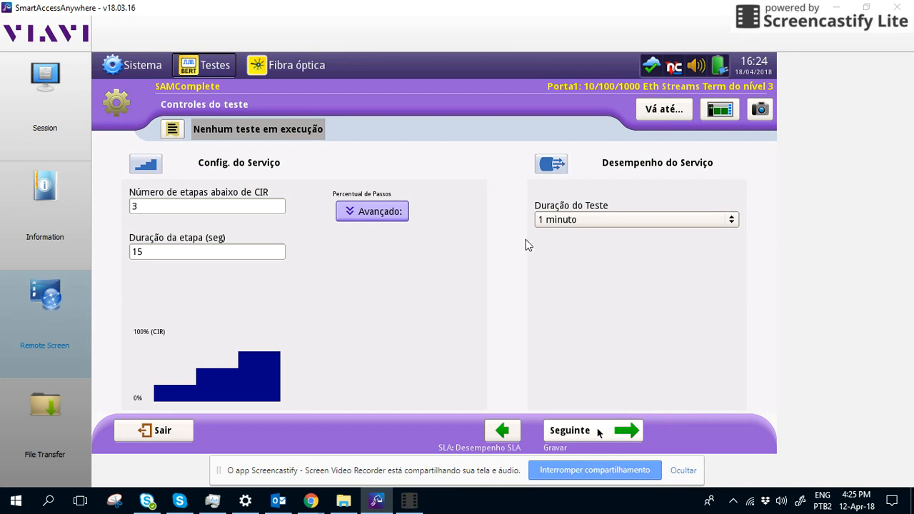
# Keep the service performance test duration at 1 minuto, pass the save page, and proceed to selecting and running tests.
pyautogui.click(592, 222)
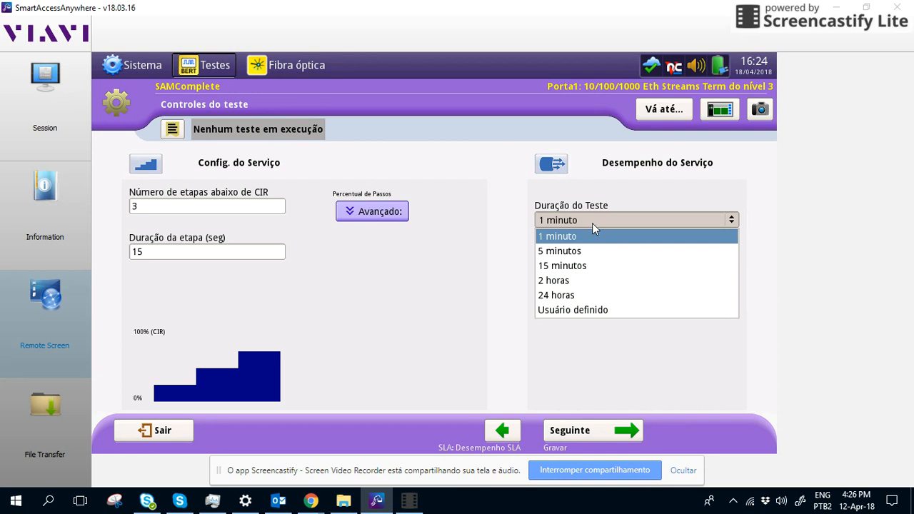
pyautogui.click(592, 224)
pyautogui.click(599, 421)
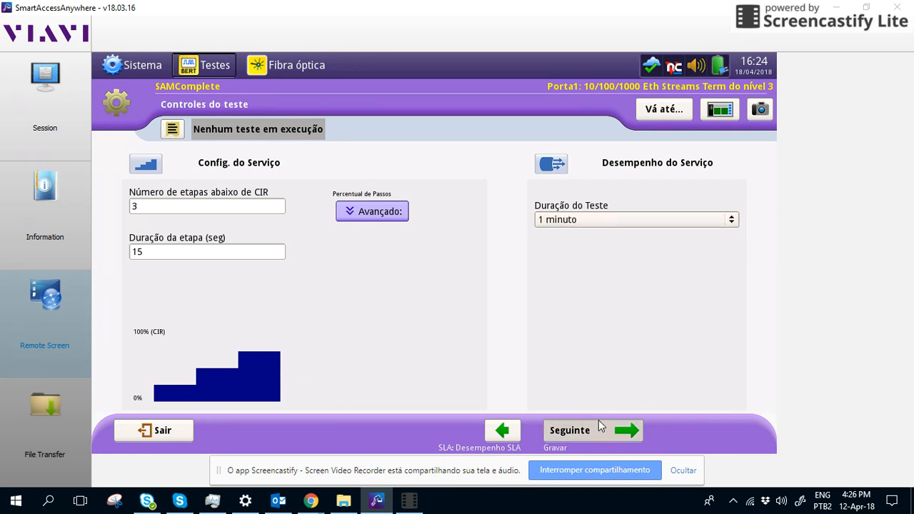
pyautogui.click(591, 430)
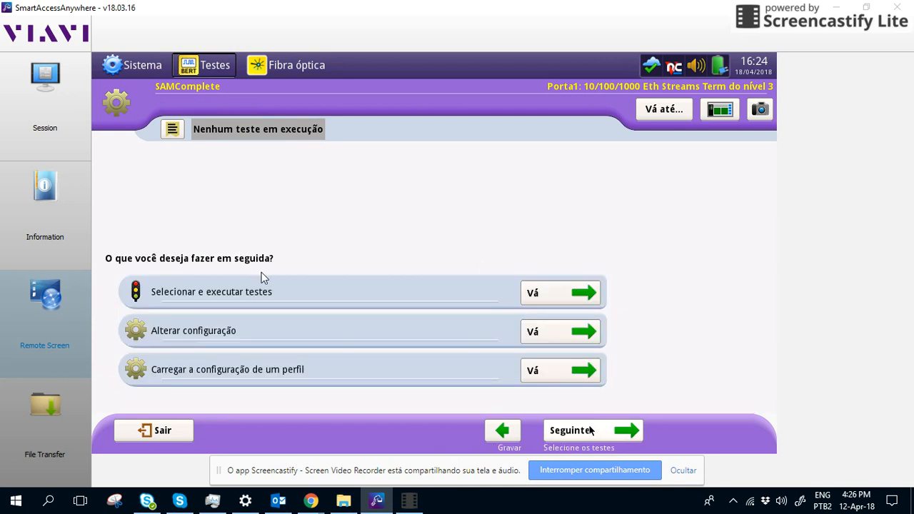
pyautogui.click(564, 293)
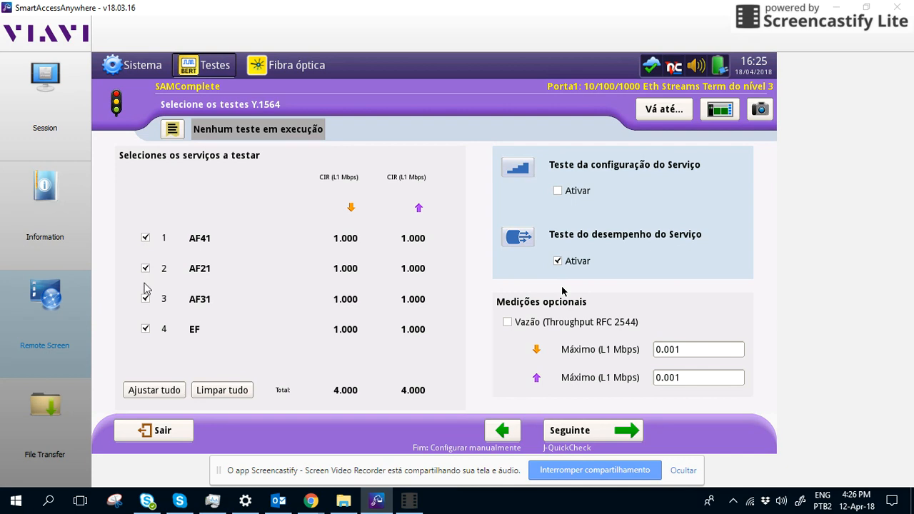
# Keep all four services, including EF, selected for the service performance test and continue to J-QuickCheck.
pyautogui.click(145, 331)
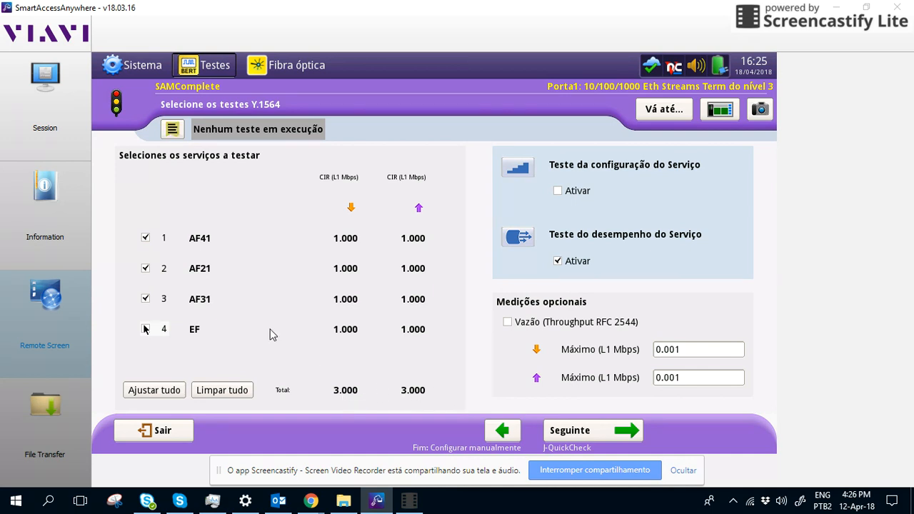
pyautogui.click(148, 331)
pyautogui.click(604, 432)
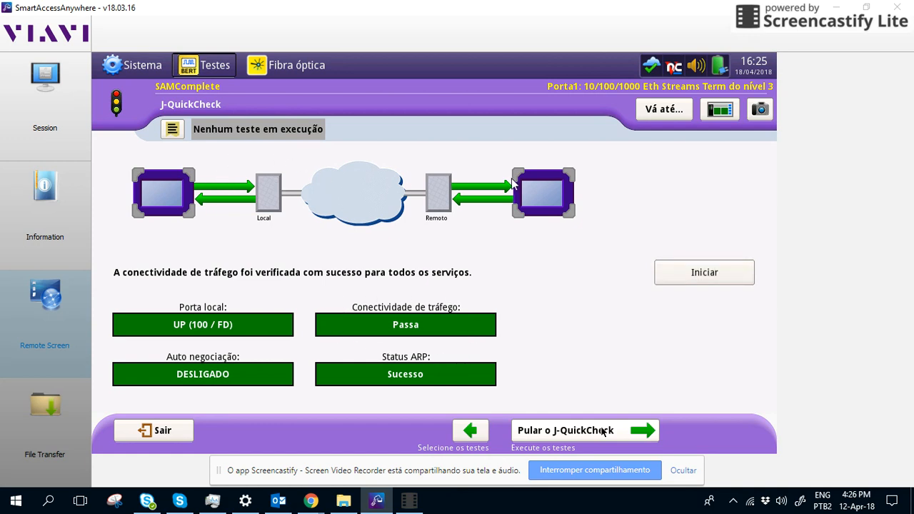
# Skip J-QuickCheck, disable Interromper em caso de falha, and start the Y.1564 tests.
pyautogui.click(584, 433)
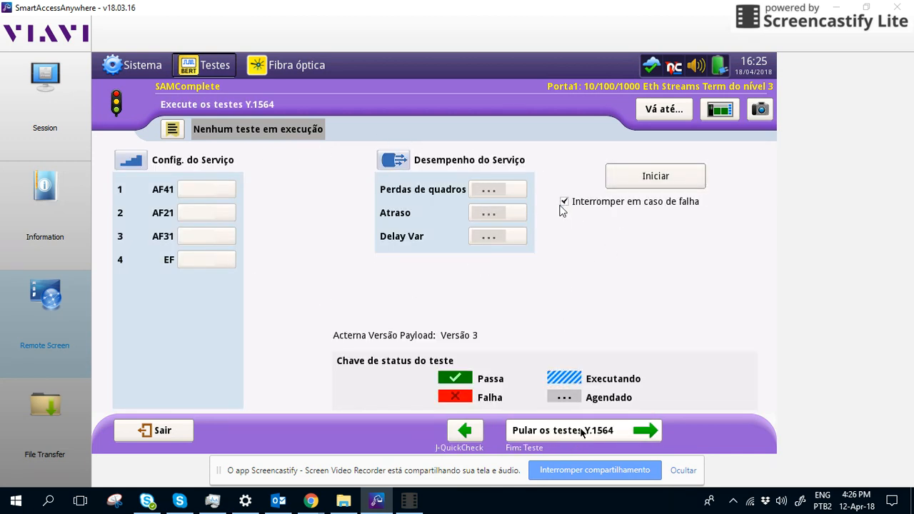
pyautogui.click(564, 202)
pyautogui.click(663, 180)
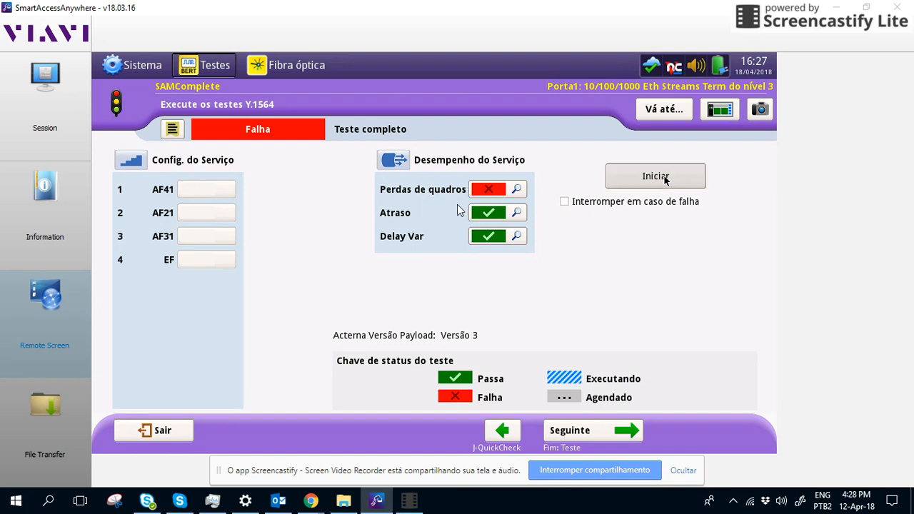
# Examine the service performance results for frame loss, the overview, delay and delay variation of each service.
pyautogui.click(513, 190)
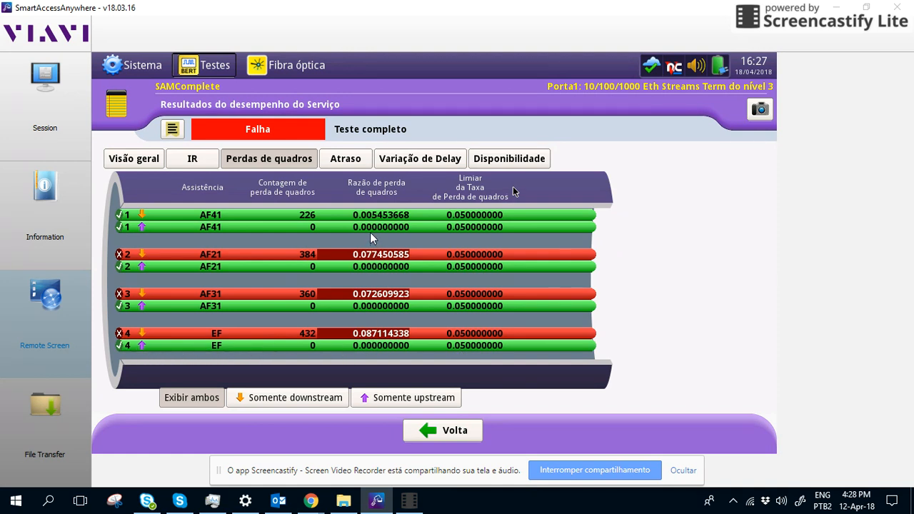
pyautogui.click(152, 159)
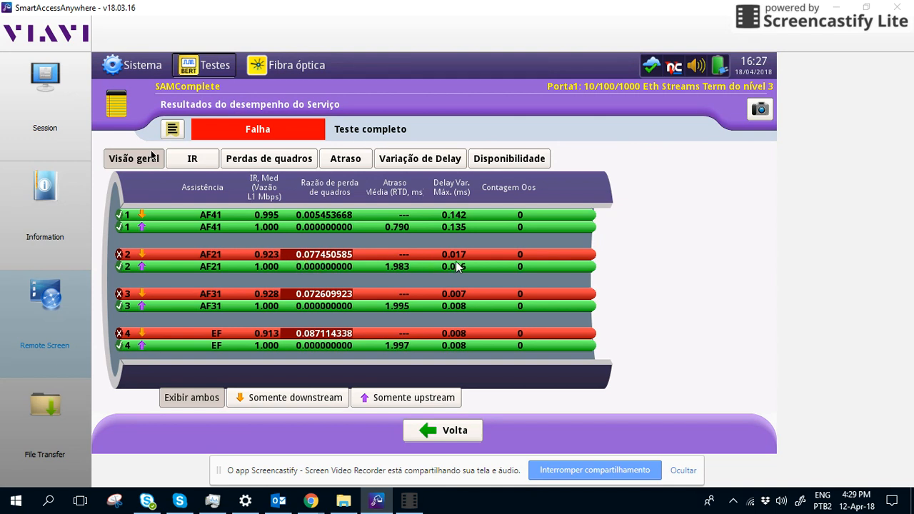
pyautogui.click(244, 162)
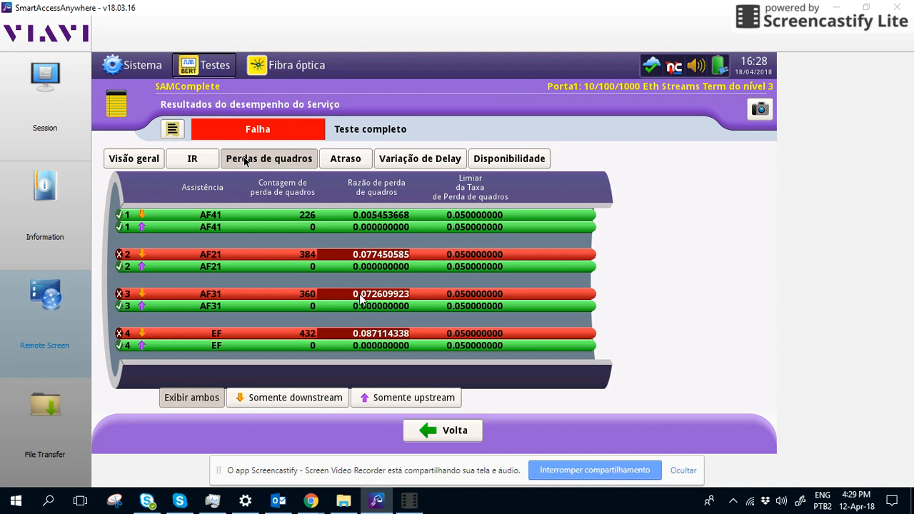
pyautogui.click(350, 163)
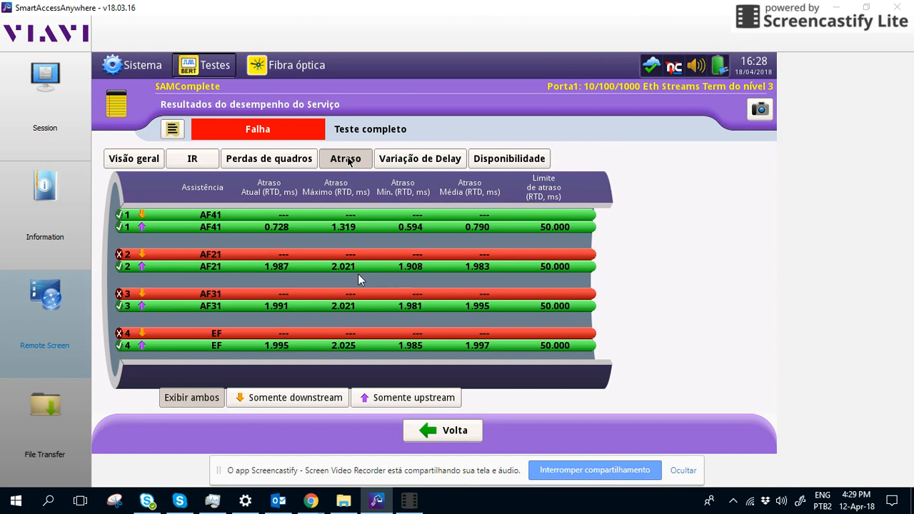
pyautogui.click(397, 161)
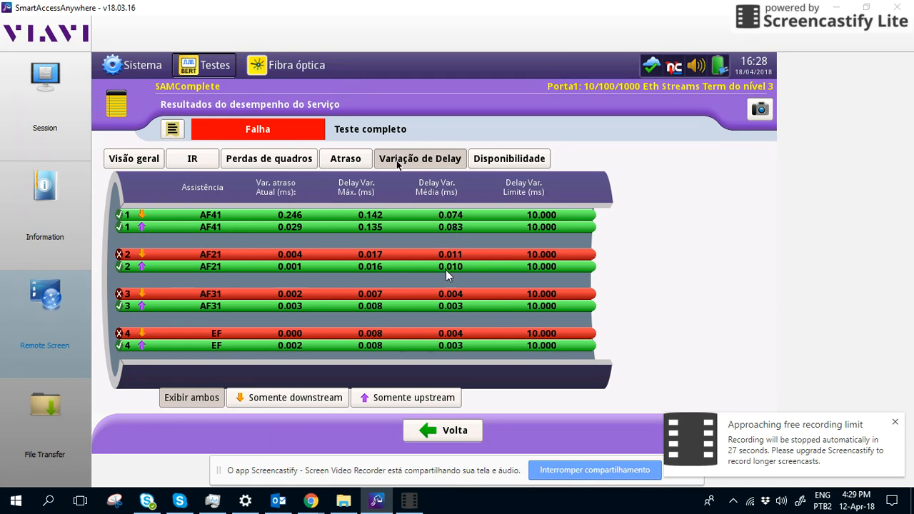
# Leave the detailed results, go through the report information and report format pages, and skip creating the report.
pyautogui.click(451, 431)
pyautogui.click(584, 432)
pyautogui.click(532, 254)
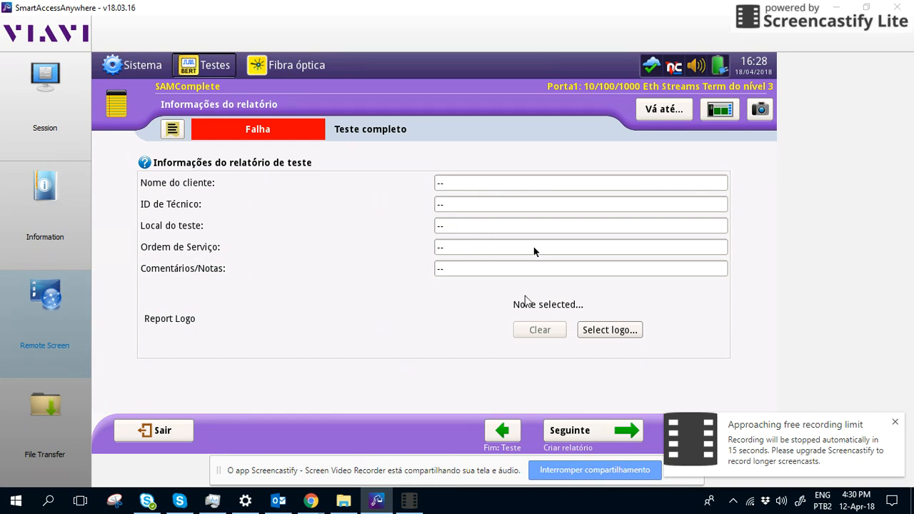
pyautogui.click(590, 433)
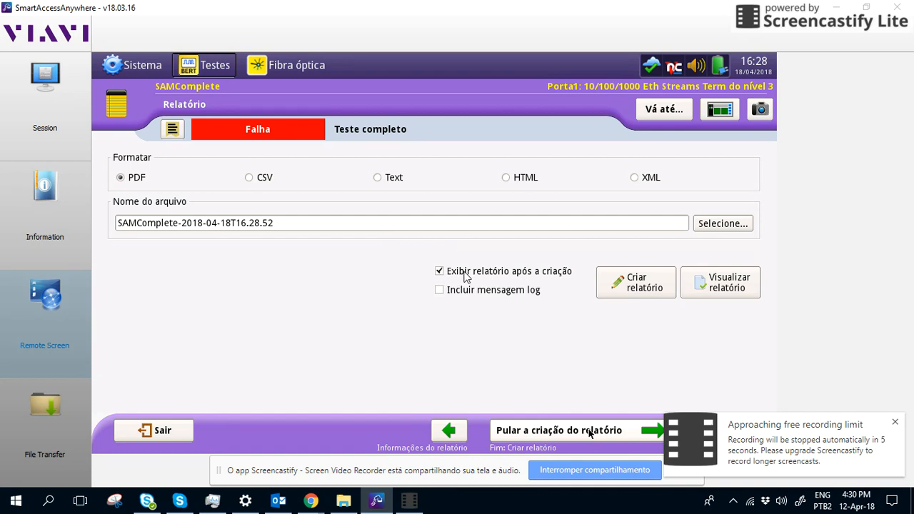
pyautogui.click(590, 430)
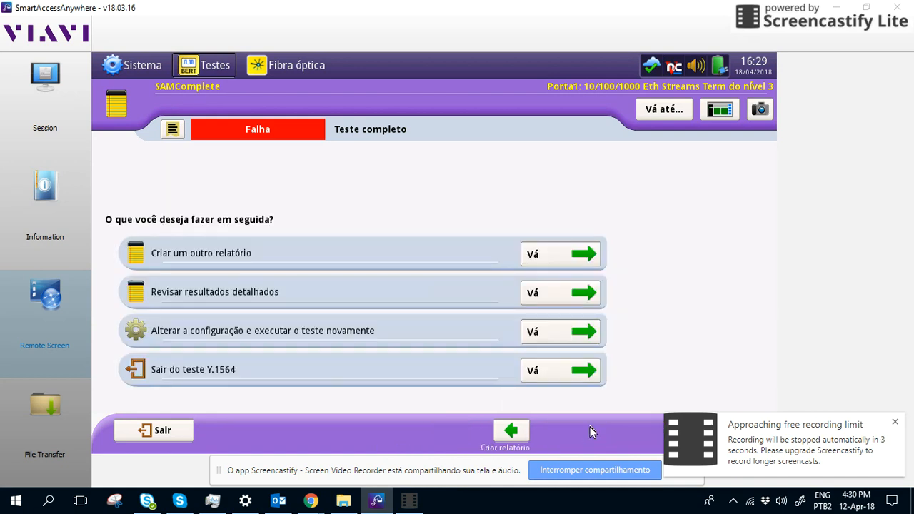